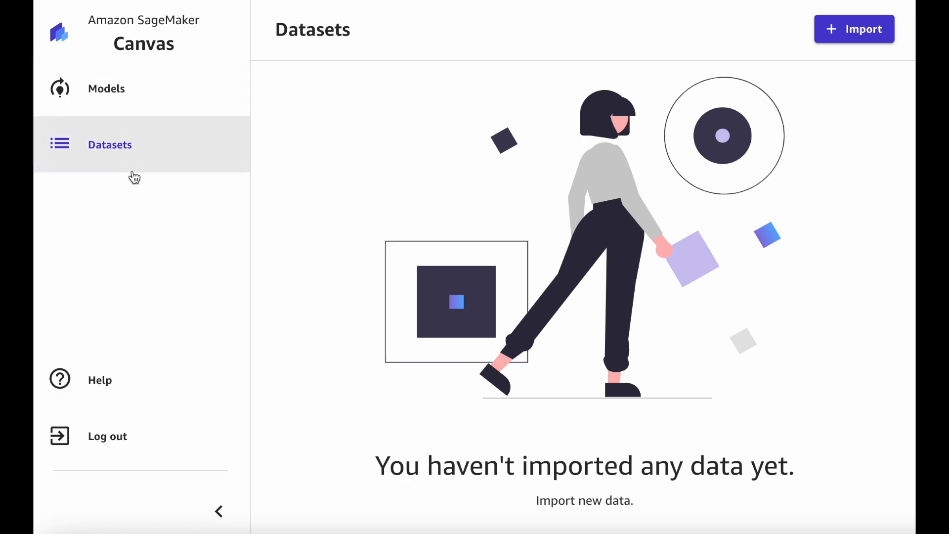
Step: Import the local files training_data.csv and test_data.csv as datasets
click(849, 37)
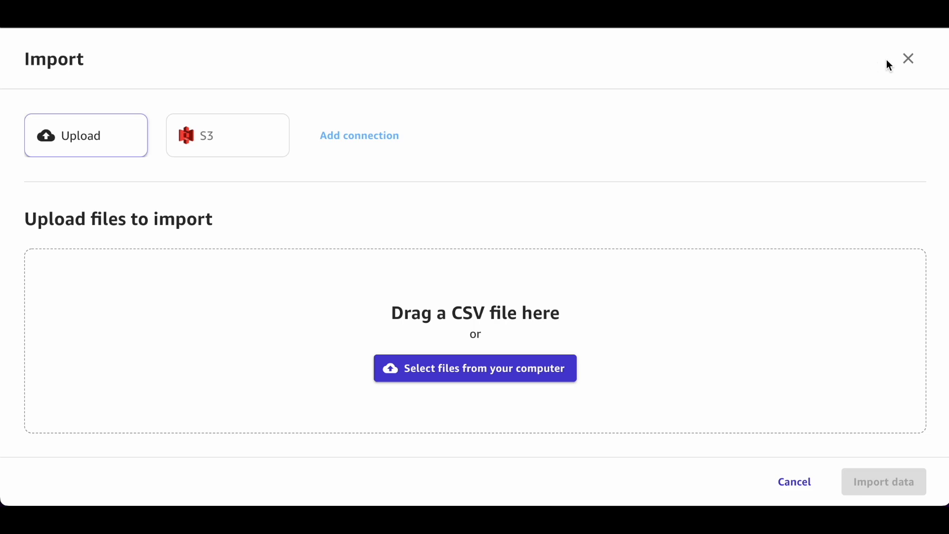
drag(781, 239, 647, 299)
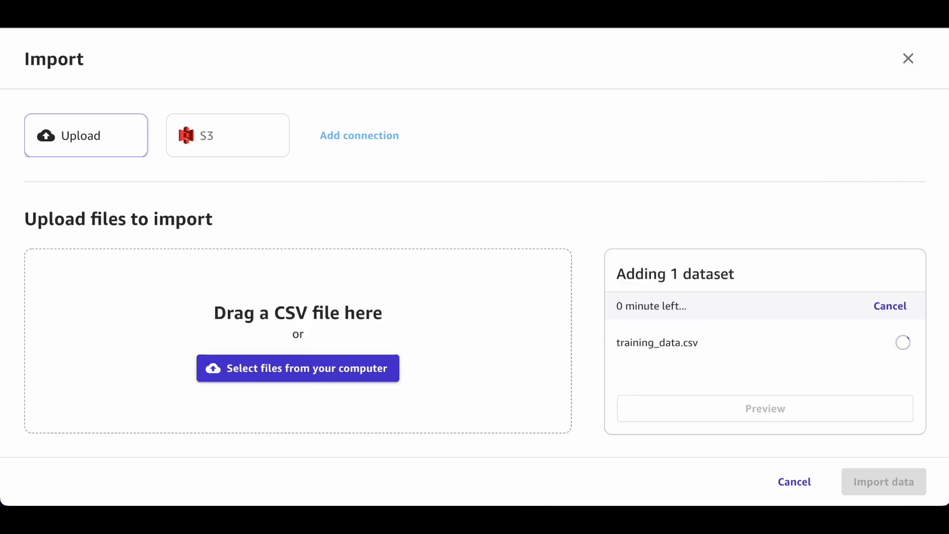
drag(937, 215, 514, 333)
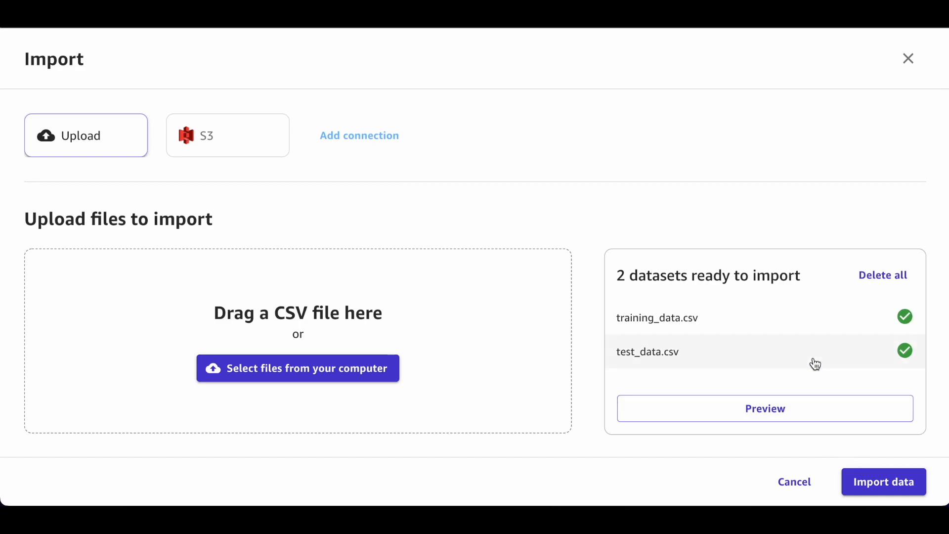
click(882, 483)
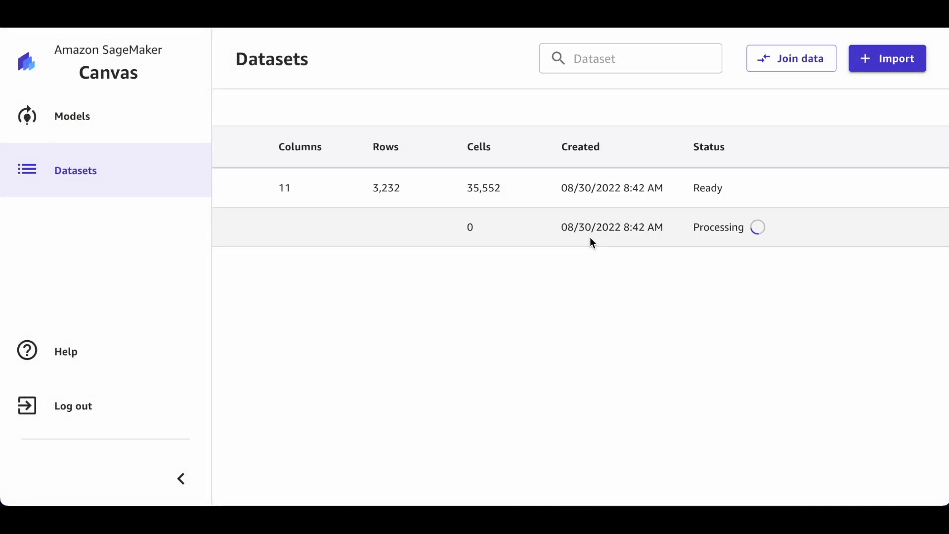
scroll(531, 225, left, 10)
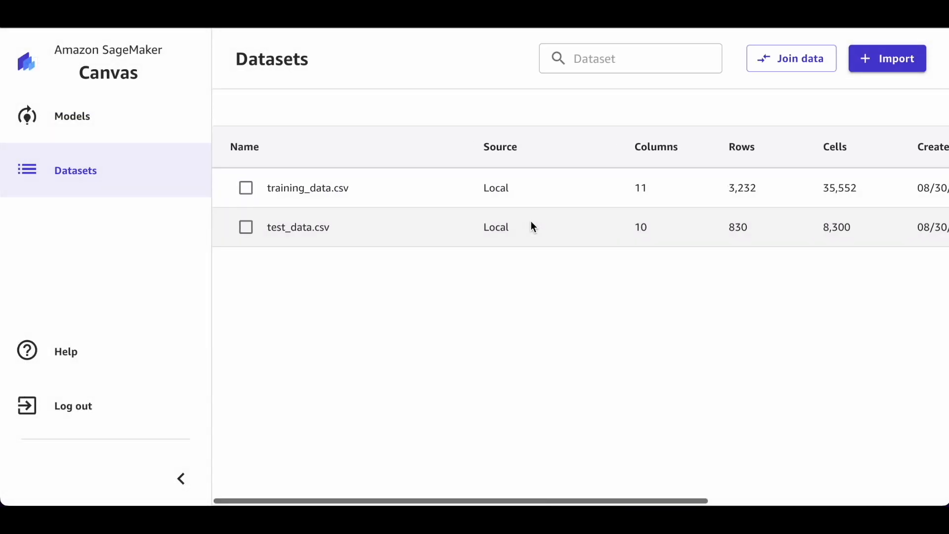
Step: Preview the training_data.csv dataset, look through all its columns, and close the preview
scroll(530, 221, right, 5)
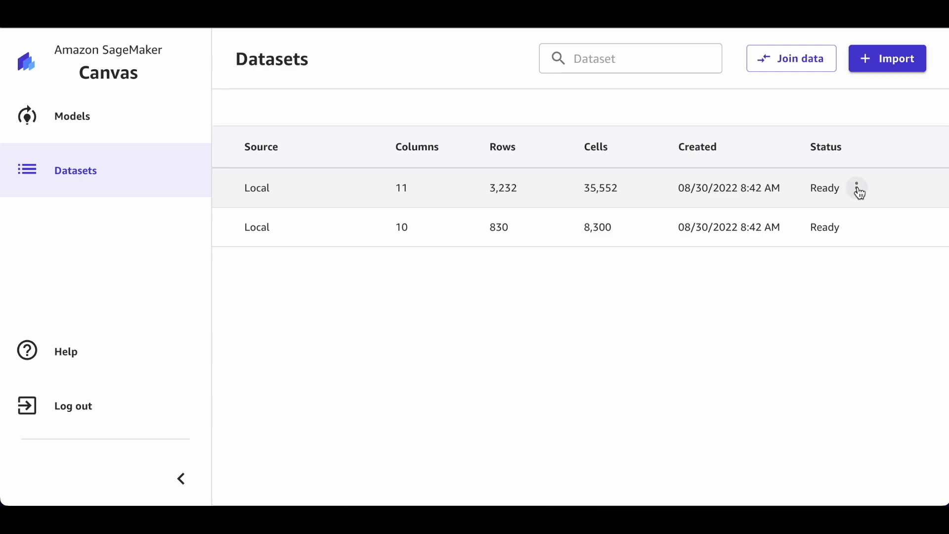
click(857, 187)
click(849, 224)
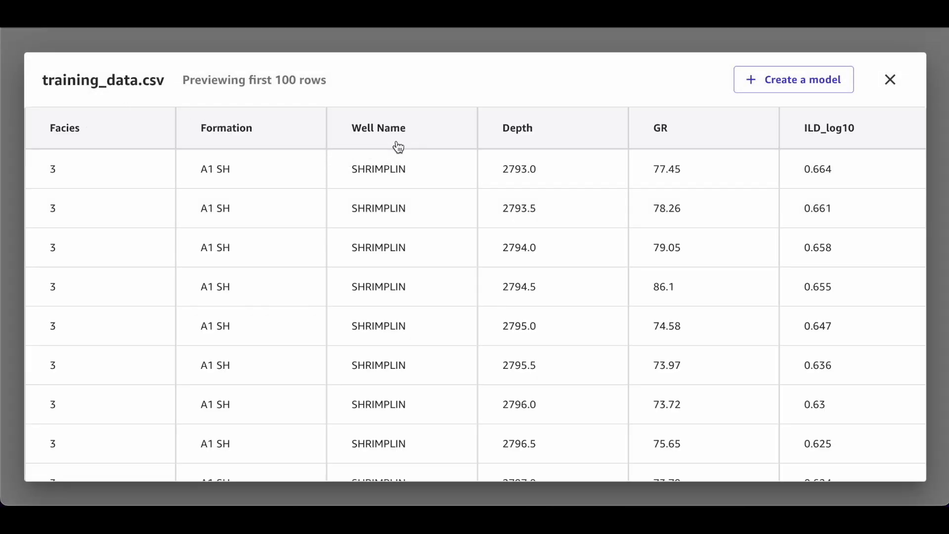
scroll(537, 209, right, 10)
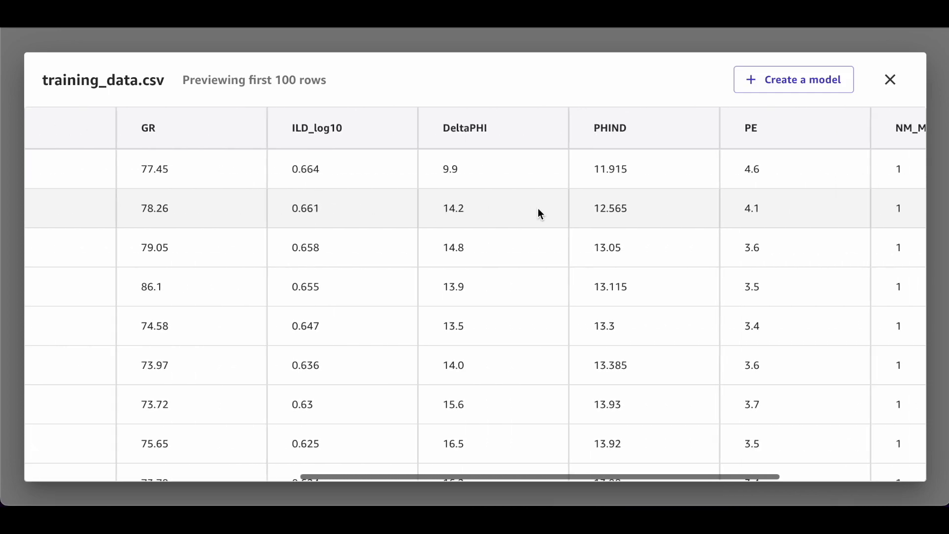
scroll(538, 209, right, 3)
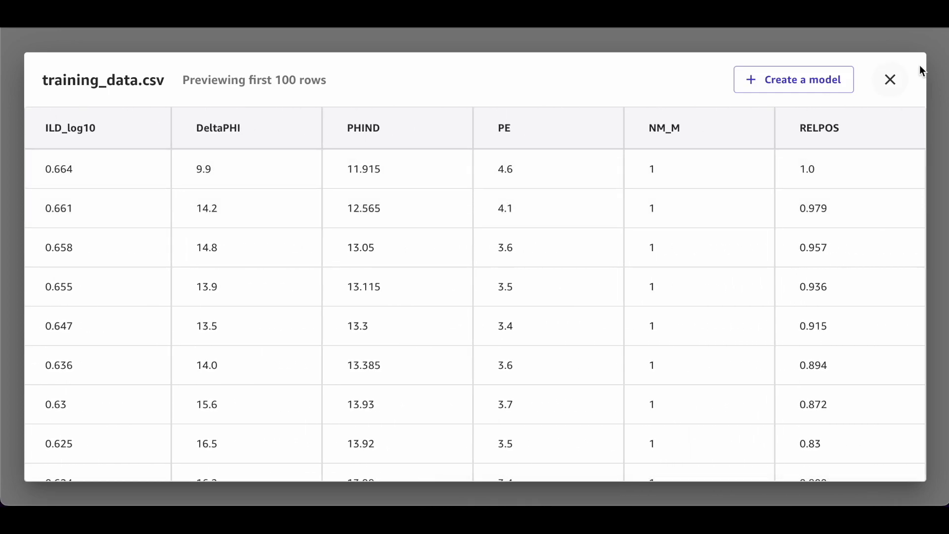
click(891, 80)
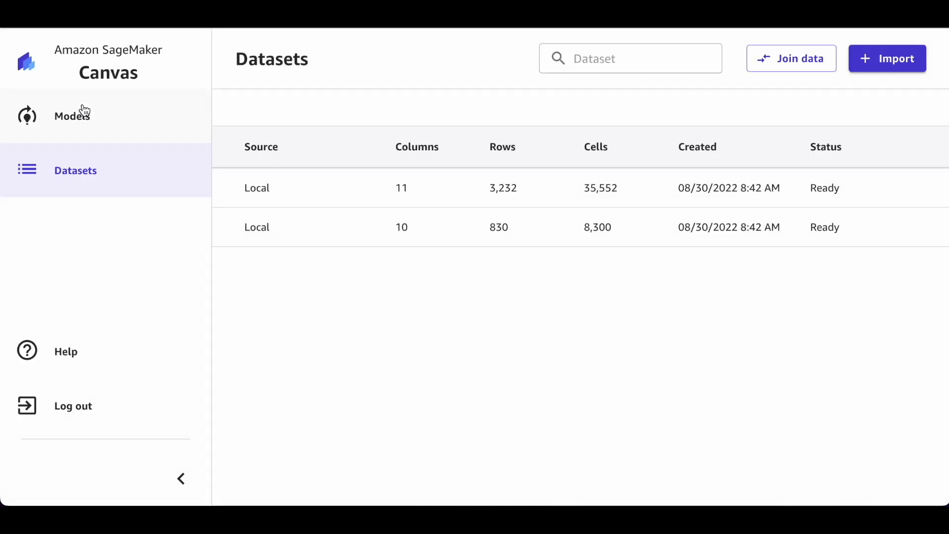
scroll(410, 215, left, 5)
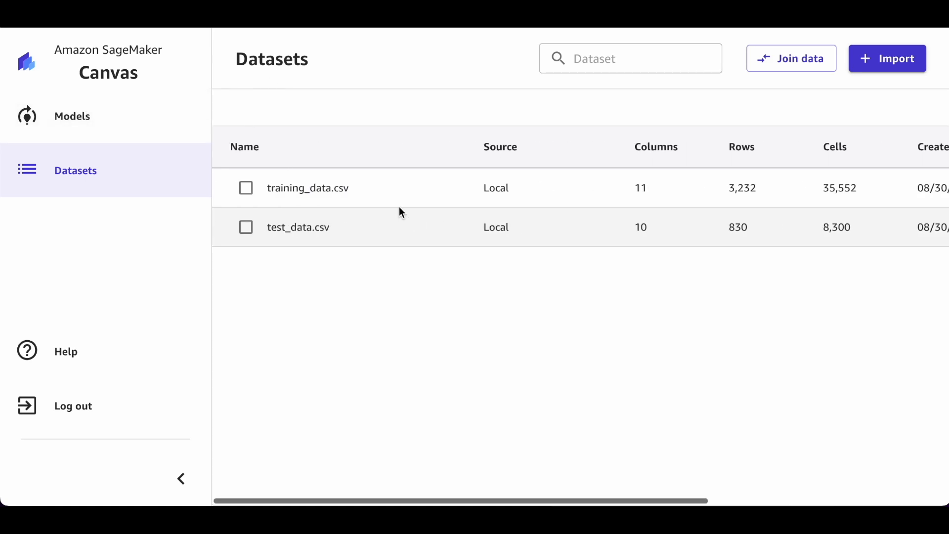
Step: Create a model named Facies Classification and choose training_data.csv as its dataset
click(85, 118)
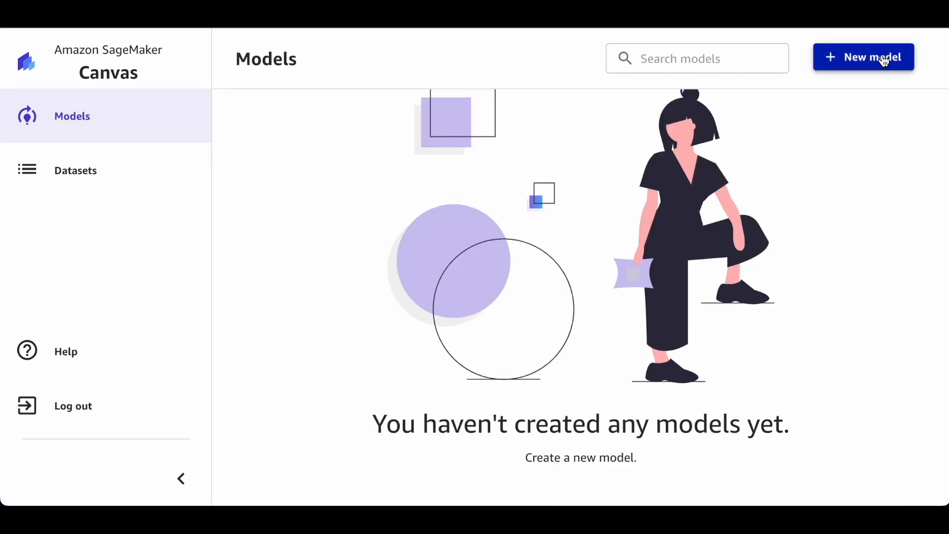
click(884, 60)
text(Fa)
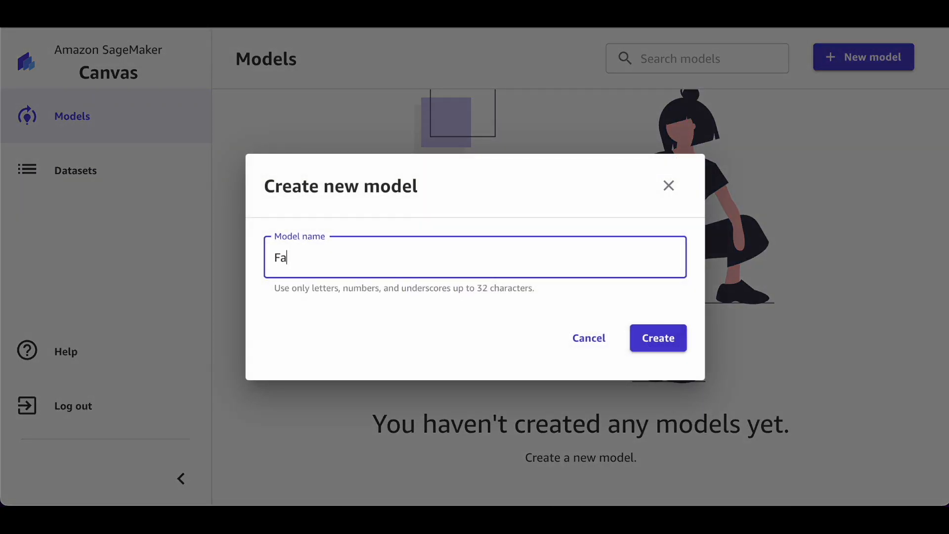
text(cies Classification)
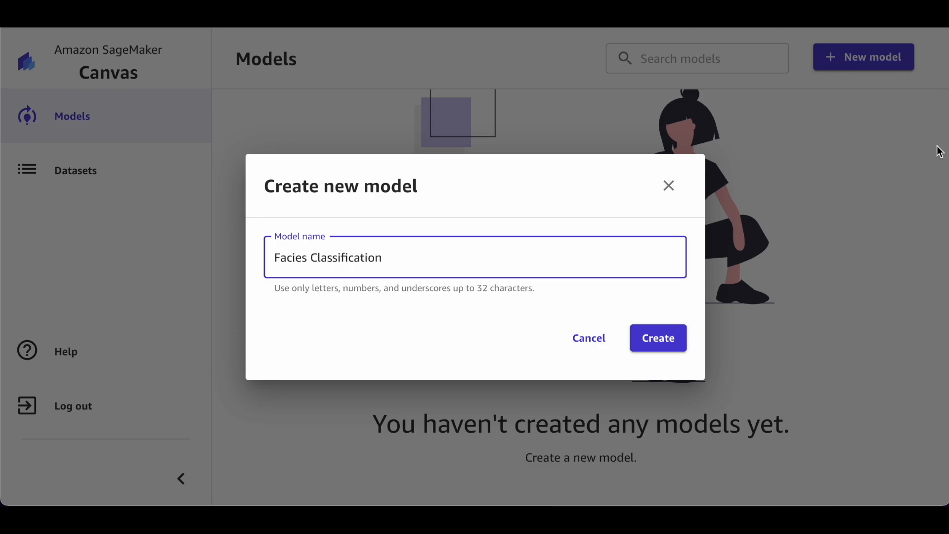
click(655, 343)
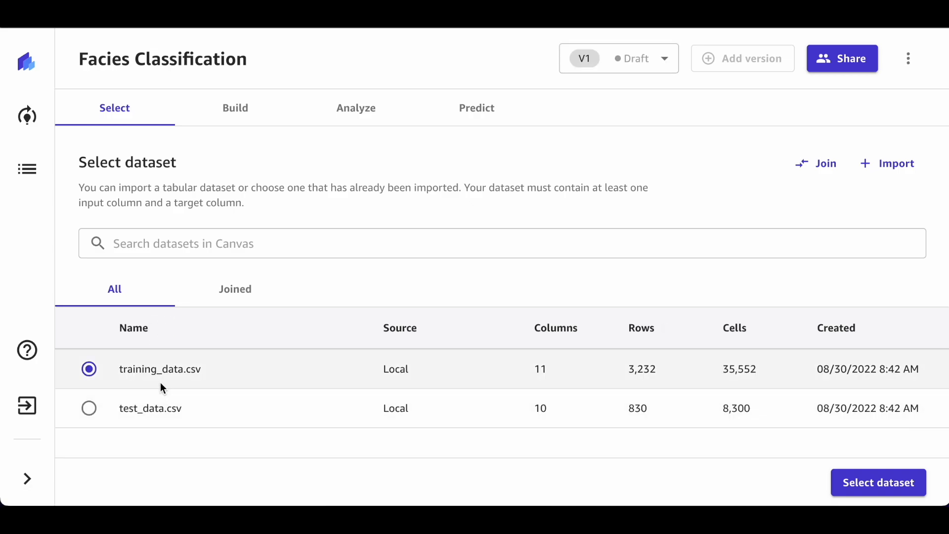
click(852, 487)
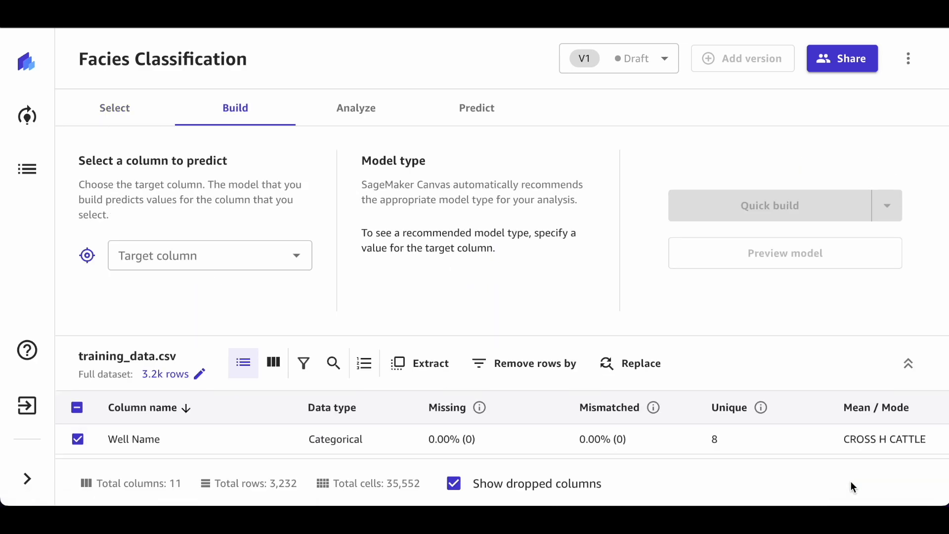
Step: Review the training data's columns as a list and as distribution charts, and open the row filter
scroll(356, 293, down, 3)
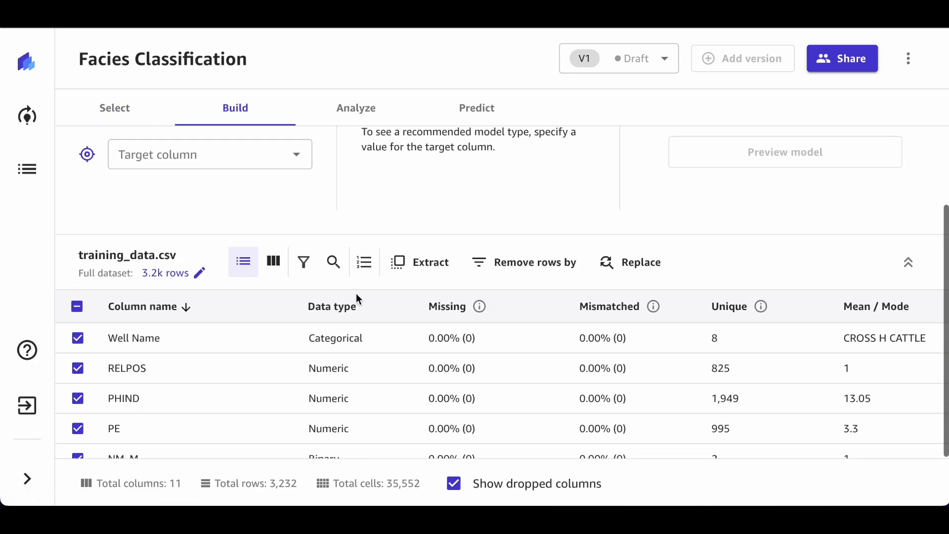
scroll(254, 415, down, 4)
scroll(254, 416, up, 4)
click(275, 259)
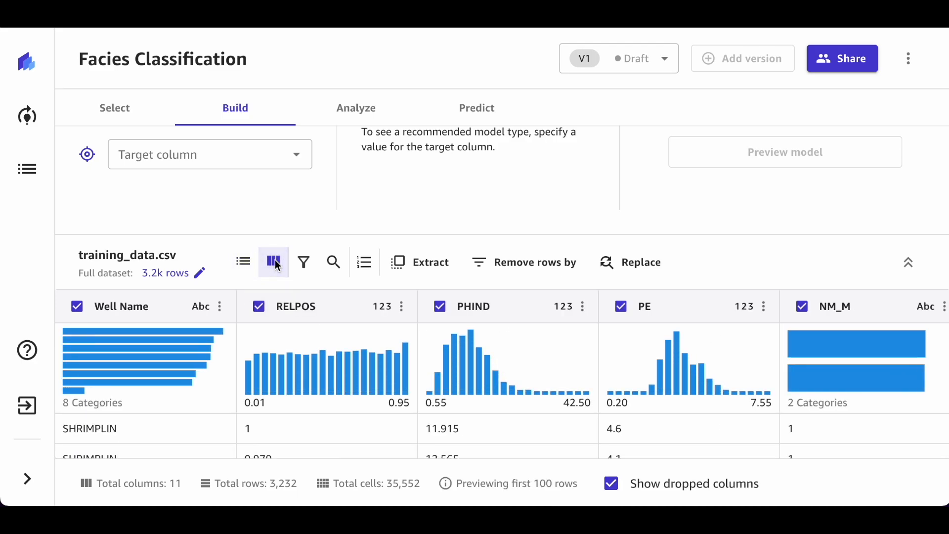
scroll(513, 369, right, 15)
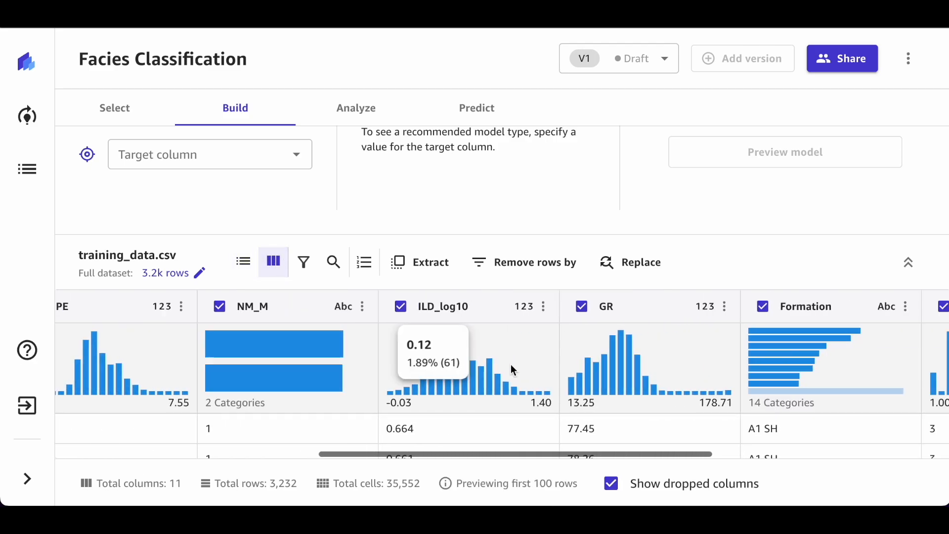
scroll(512, 367, left, 15)
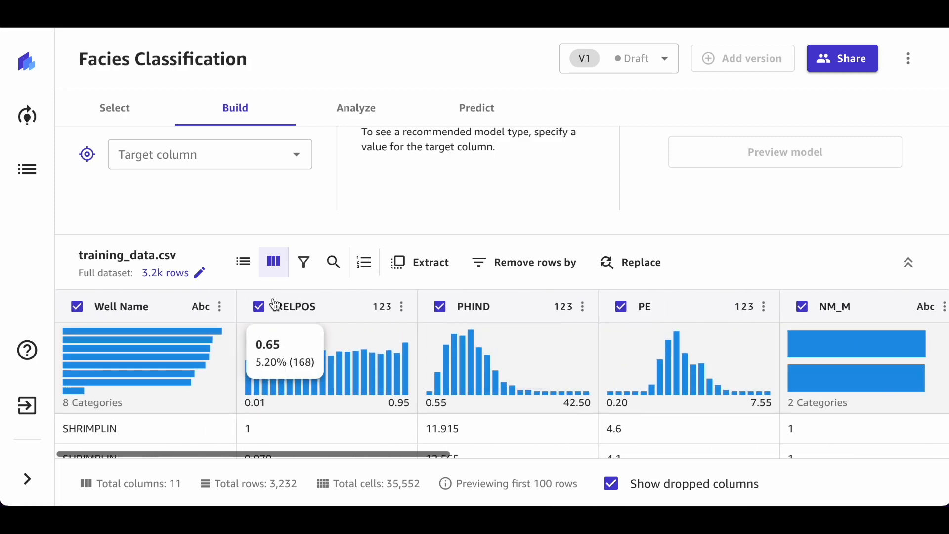
click(302, 262)
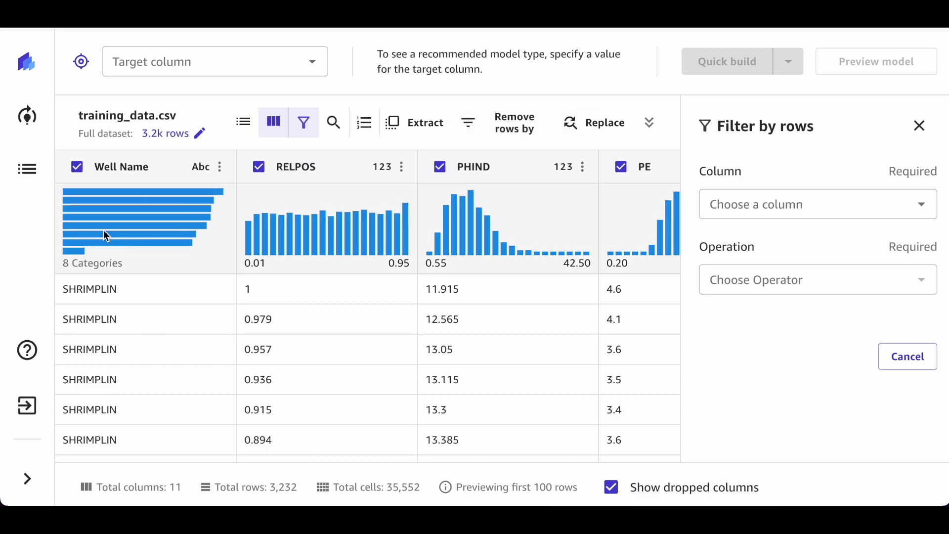
Step: Exclude the Well Name column from the training data and set Facies as the target column
click(242, 122)
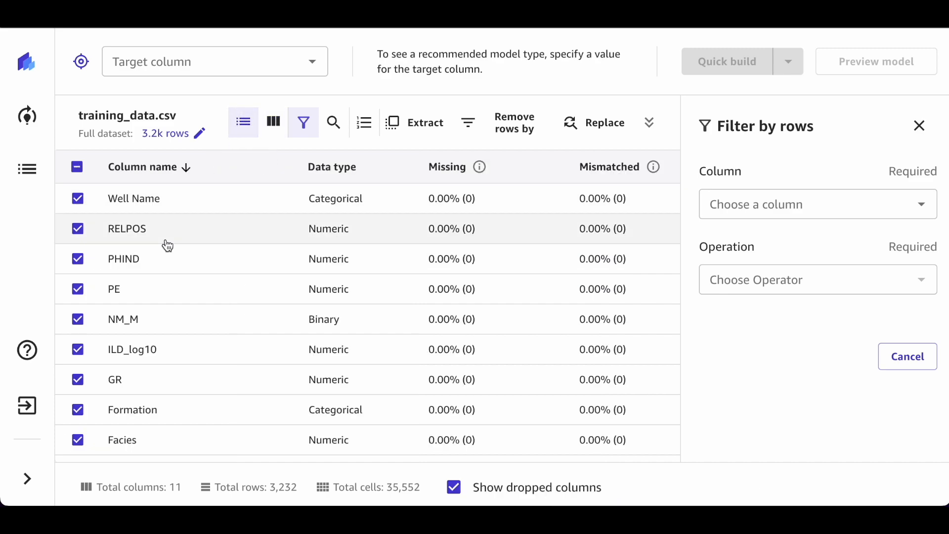
scroll(184, 346, down, 1)
scroll(185, 356, up, 1)
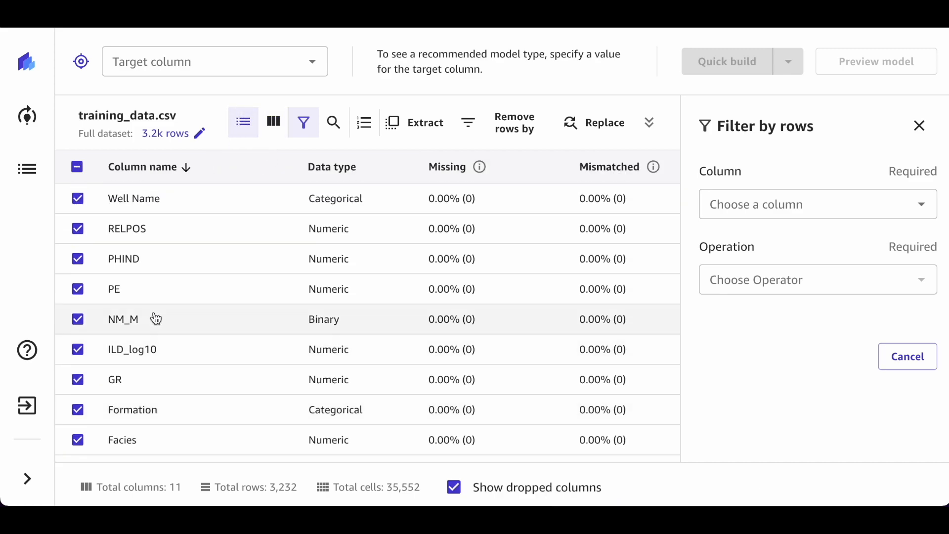
click(78, 199)
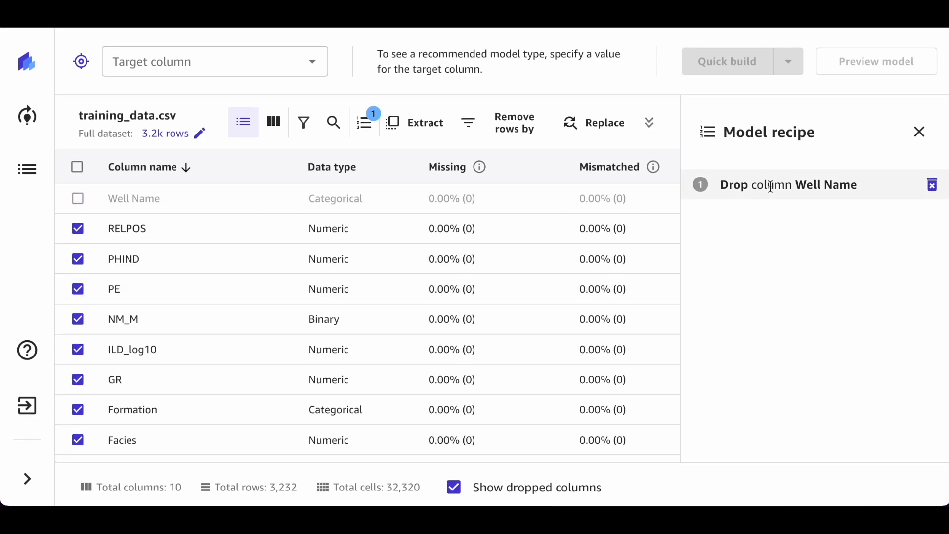
click(909, 131)
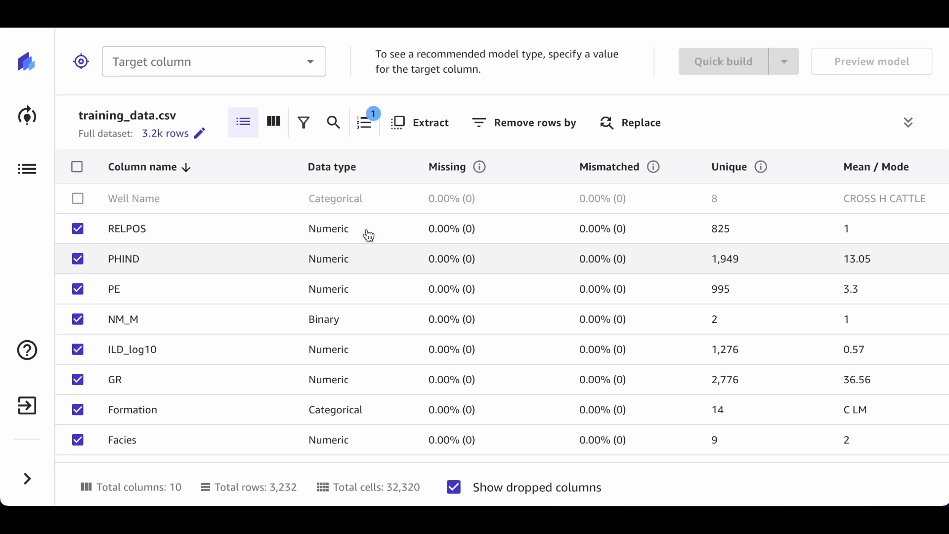
click(311, 63)
click(163, 98)
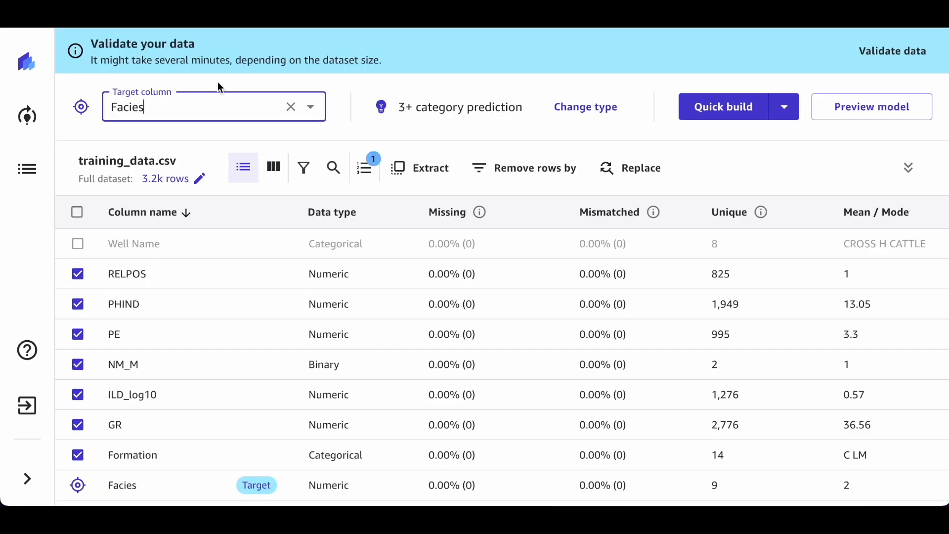
Step: Preview the model and examine its estimated accuracy and the impact of each column
click(858, 112)
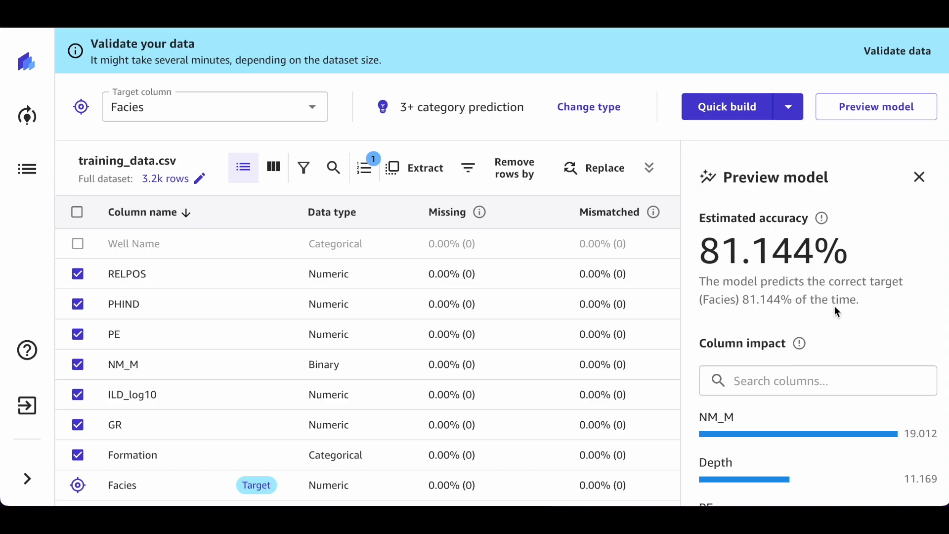
scroll(834, 306, down, 3)
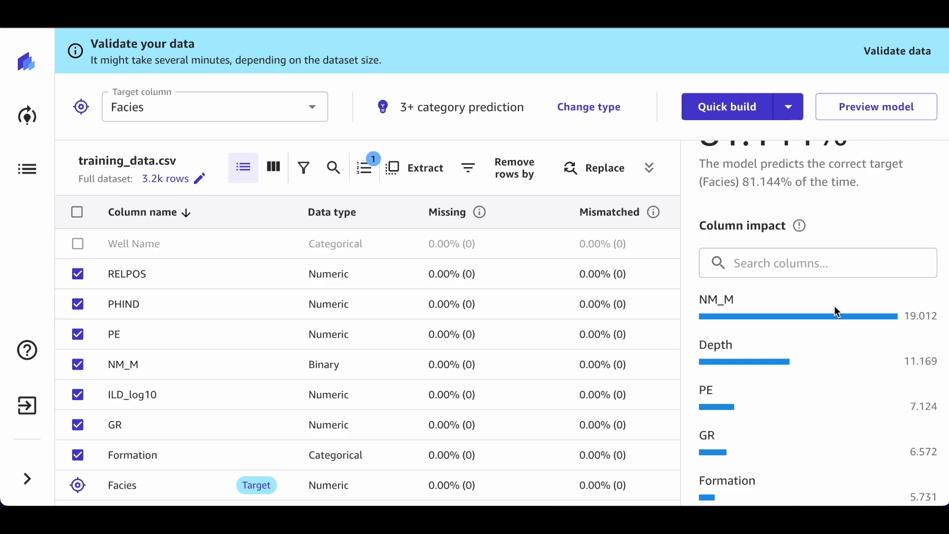
scroll(826, 236, up, 3)
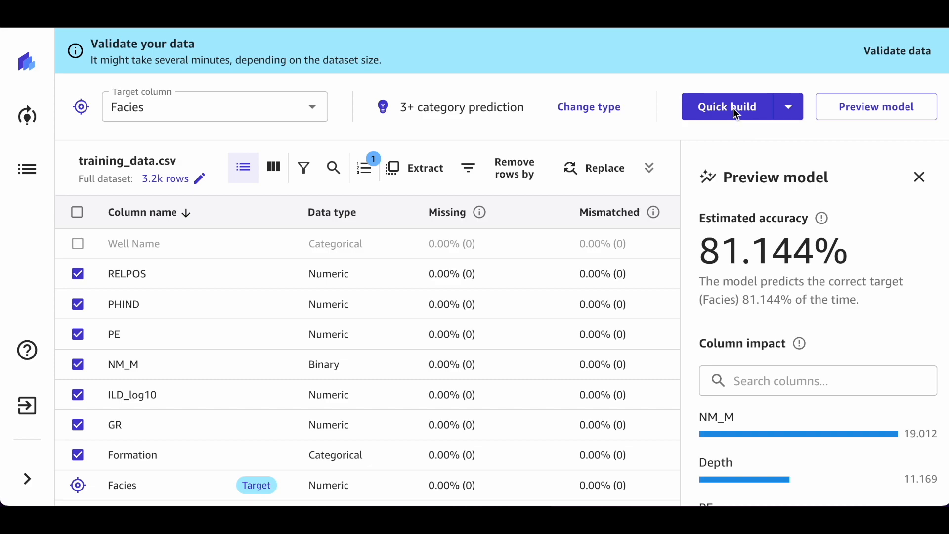
Step: Run a quick build of the model and view how Depth and PE affect the Facies prediction
click(736, 114)
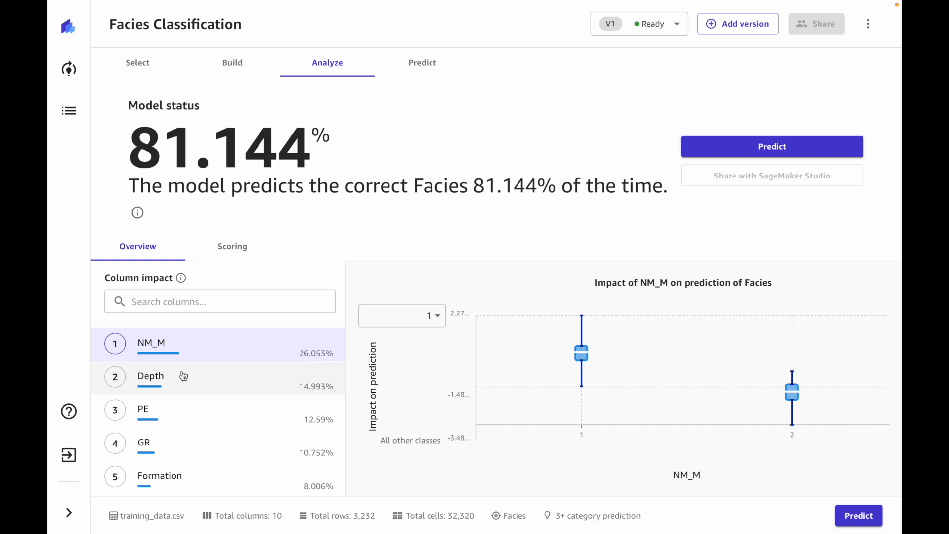
click(277, 384)
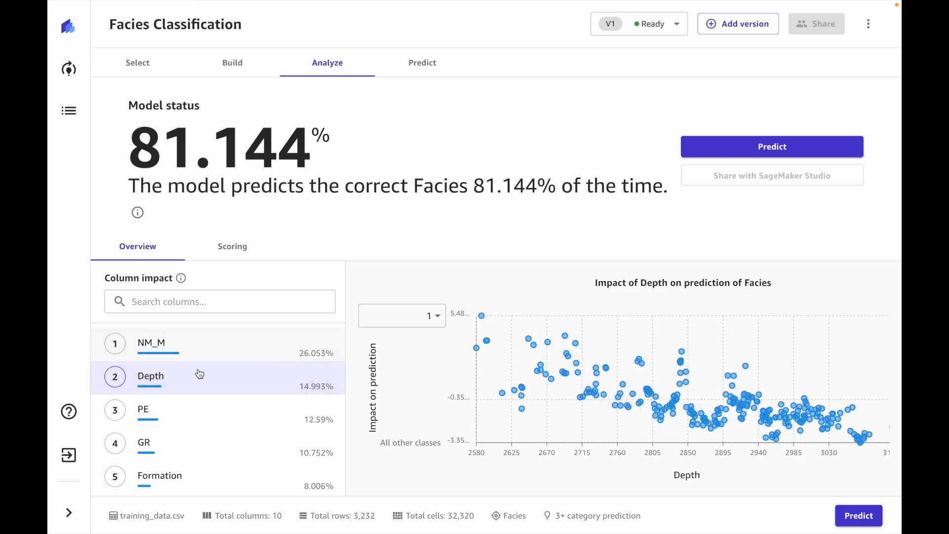
click(169, 418)
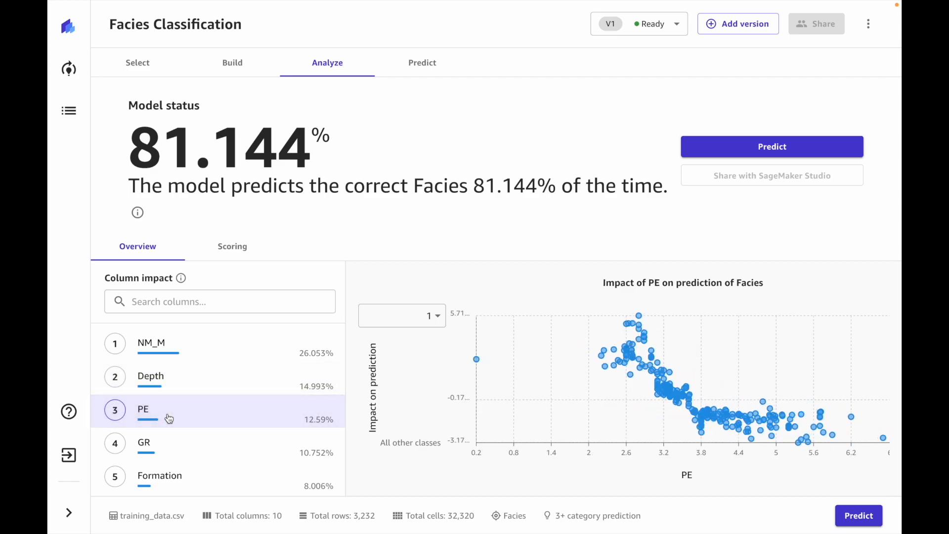
Step: Review the model's scoring and its advanced metrics for classes 3 and 9, and close the metrics
click(238, 250)
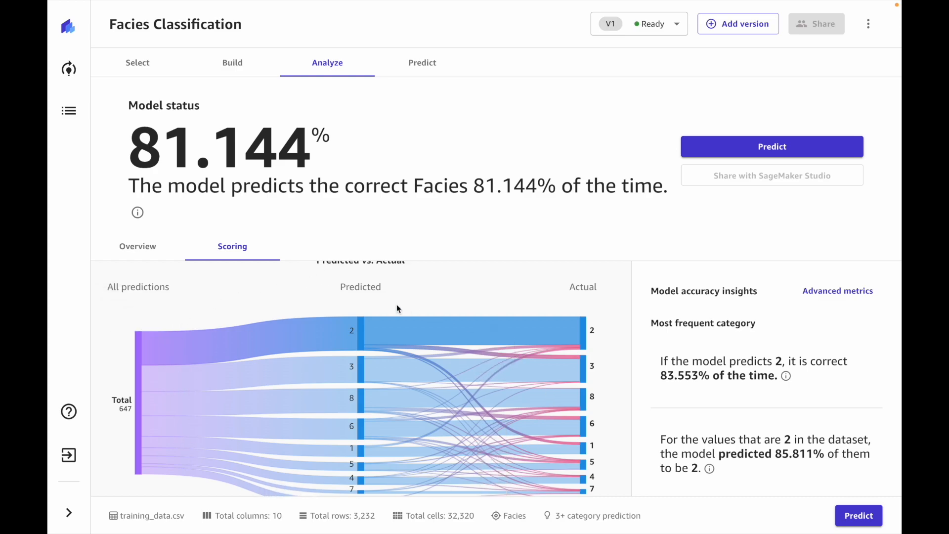
click(835, 292)
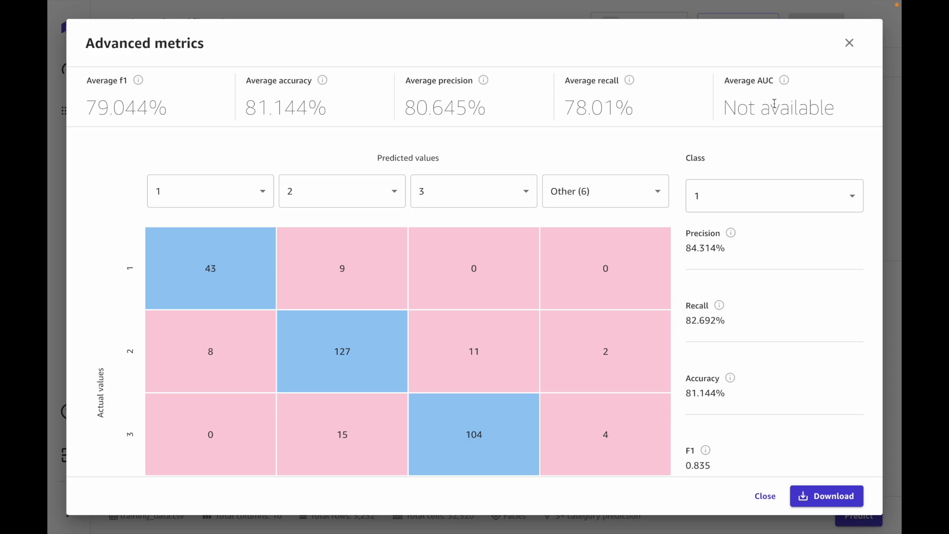
click(852, 195)
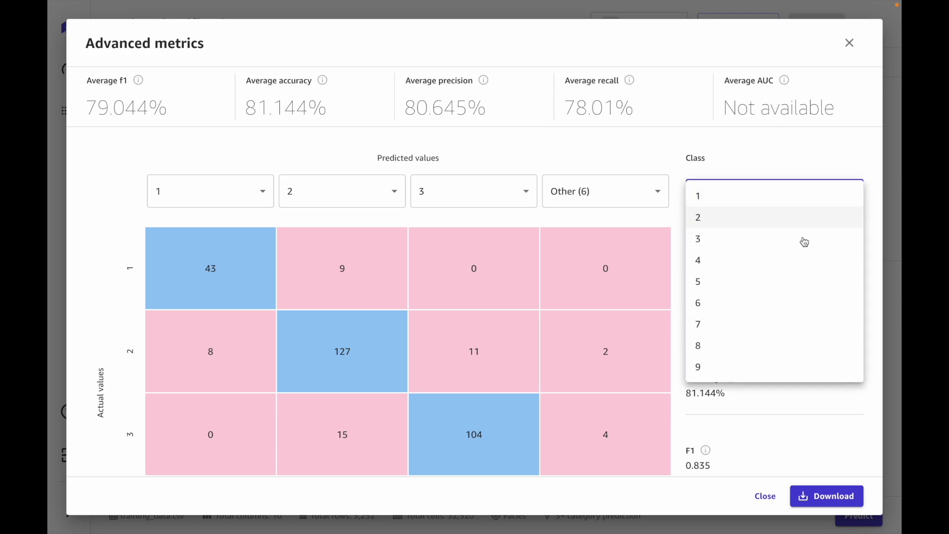
click(803, 240)
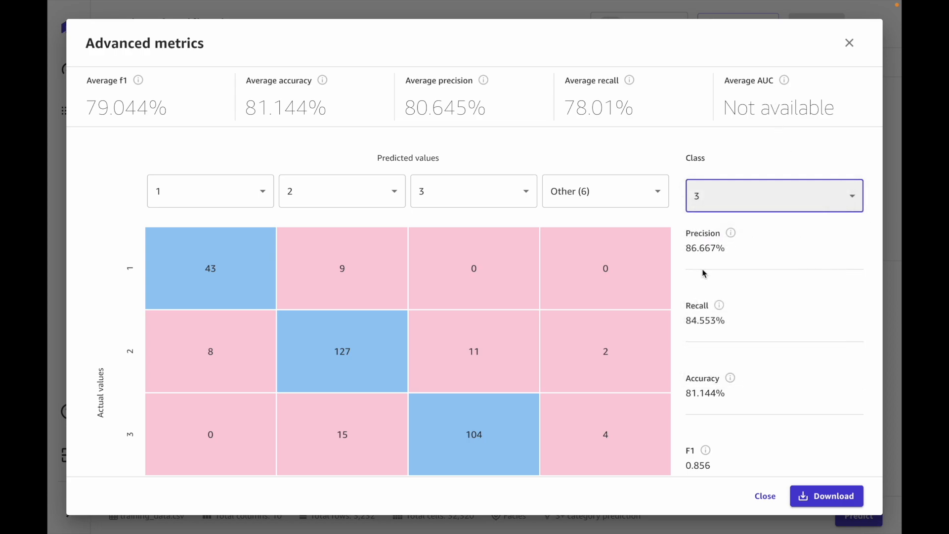
click(854, 195)
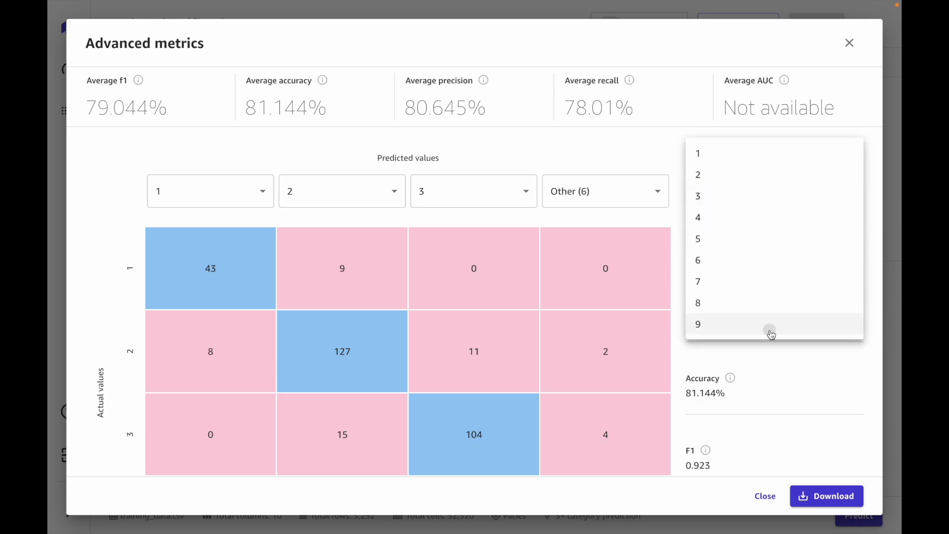
click(770, 331)
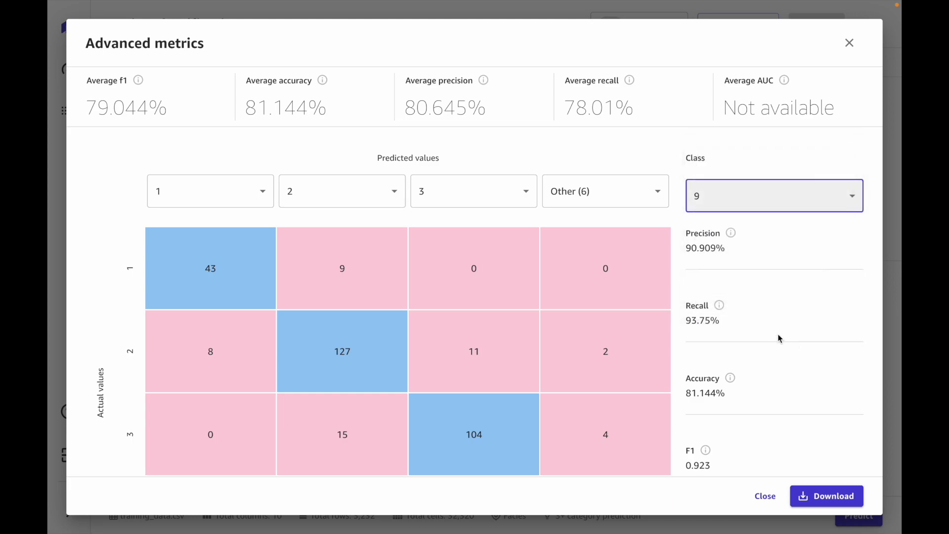
key(Escape)
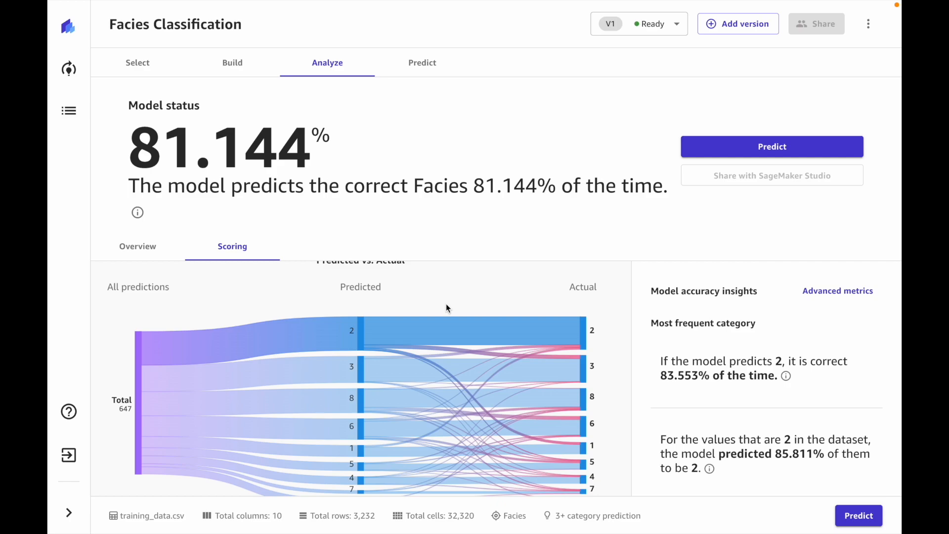
Step: View the single prediction form for Facies and look through its column values
click(421, 70)
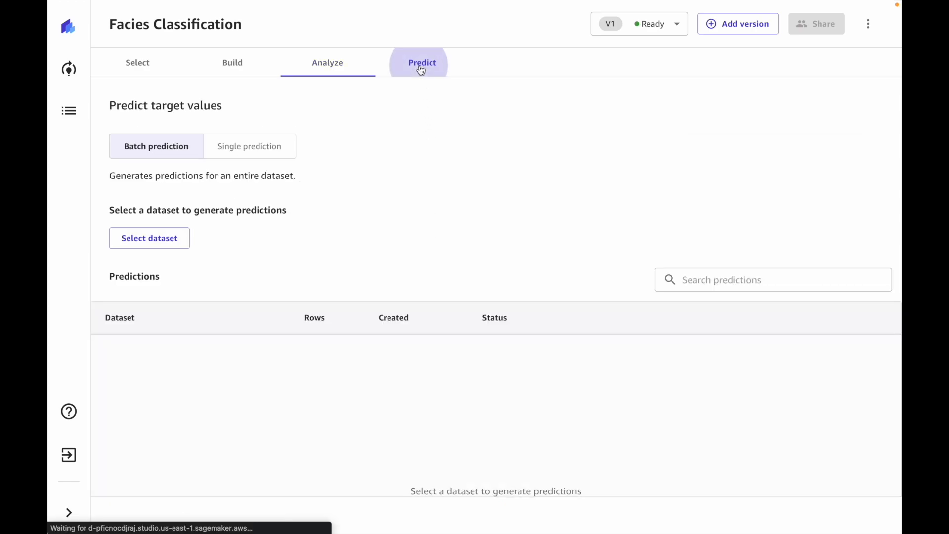
click(274, 153)
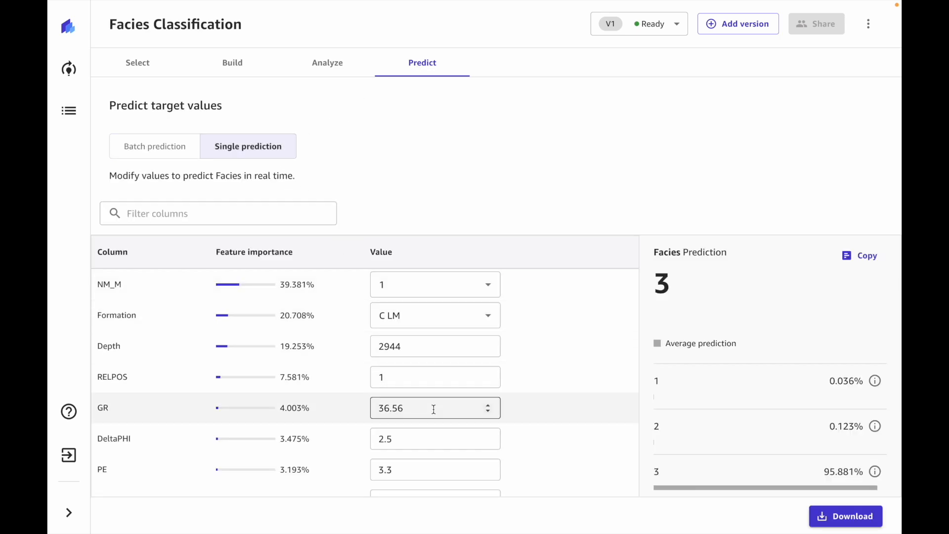
scroll(433, 408, down, 1)
scroll(433, 408, up, 1)
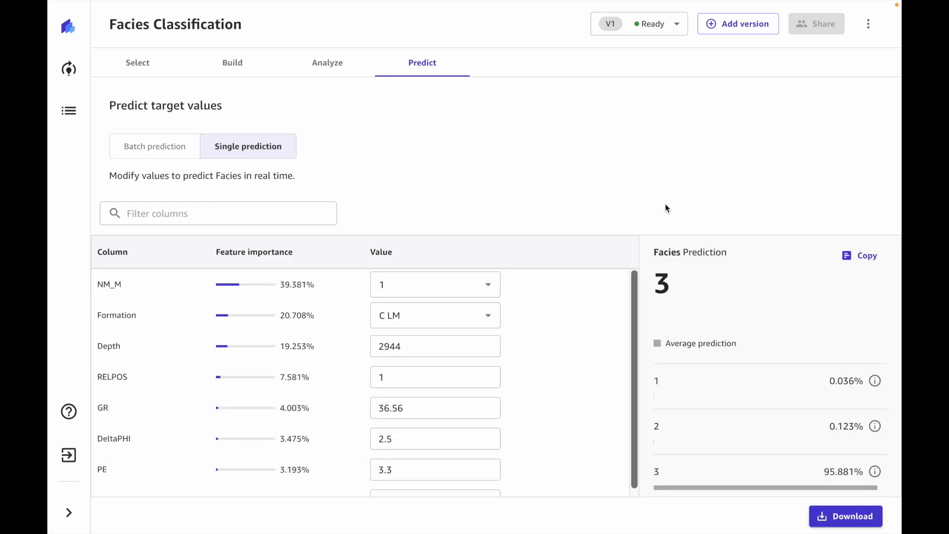
Step: Generate batch predictions for the test_data.csv dataset
click(178, 153)
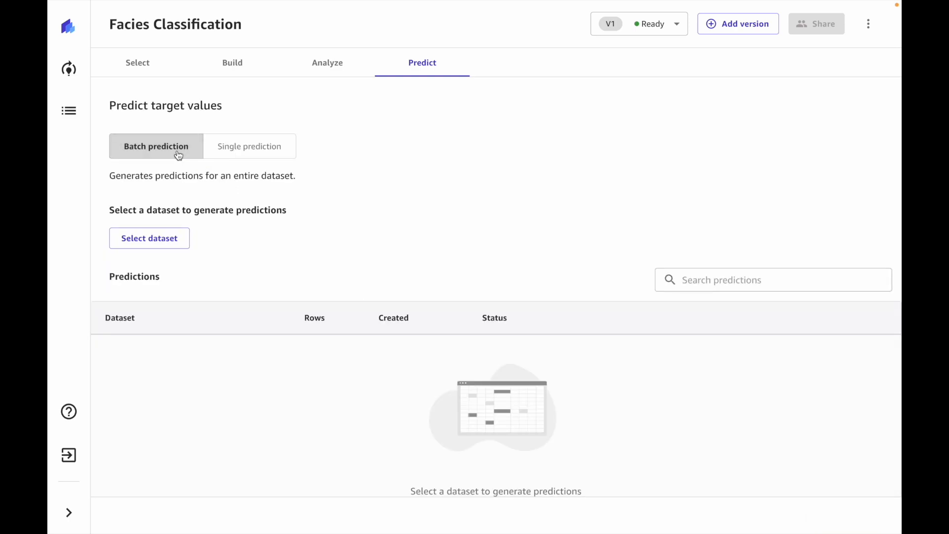
click(162, 238)
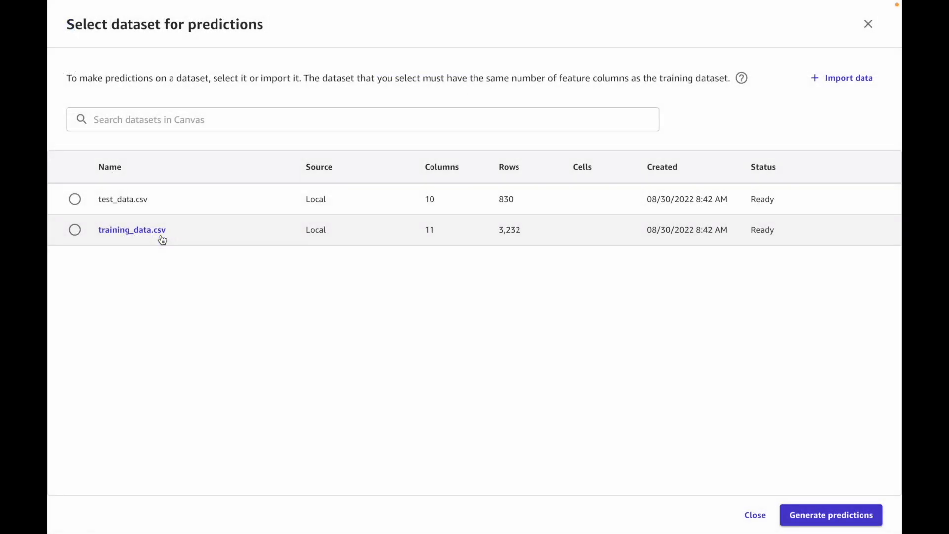
click(74, 199)
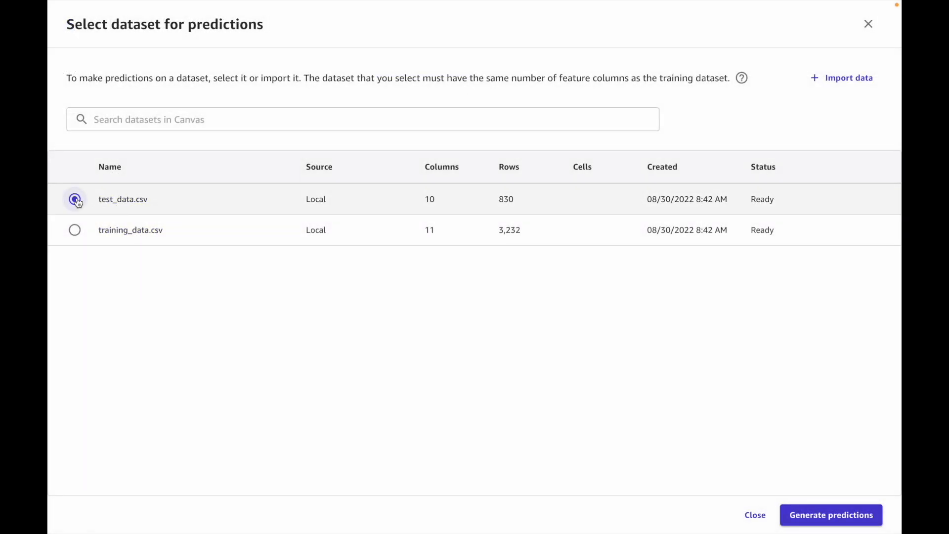
click(829, 519)
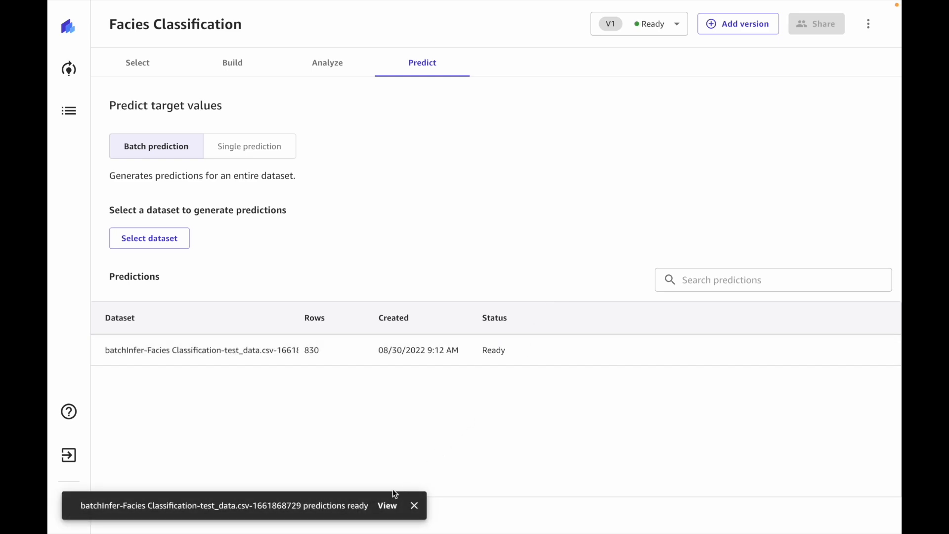
Step: Examine the predicted Facies and probabilities in the batch results for test_data.csv
click(382, 506)
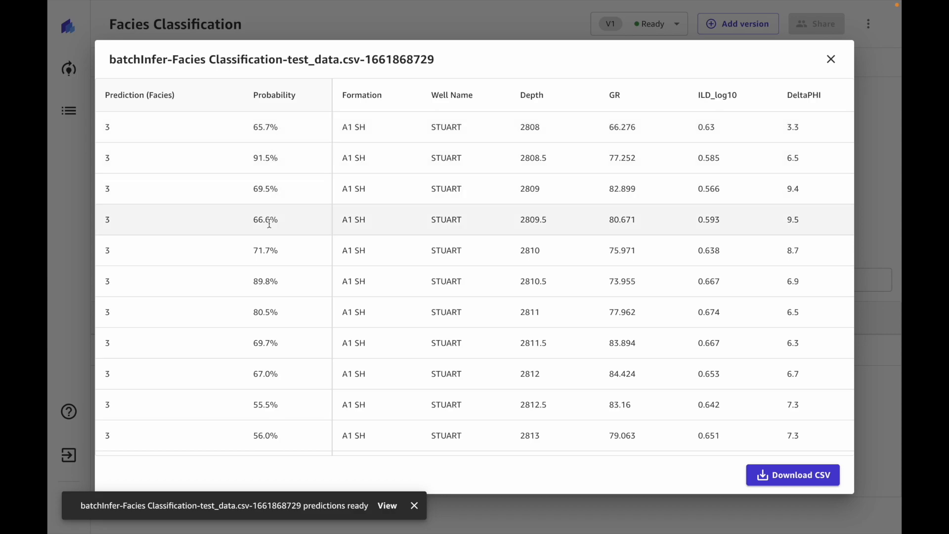
scroll(269, 286, down, 5)
scroll(269, 290, down, 10)
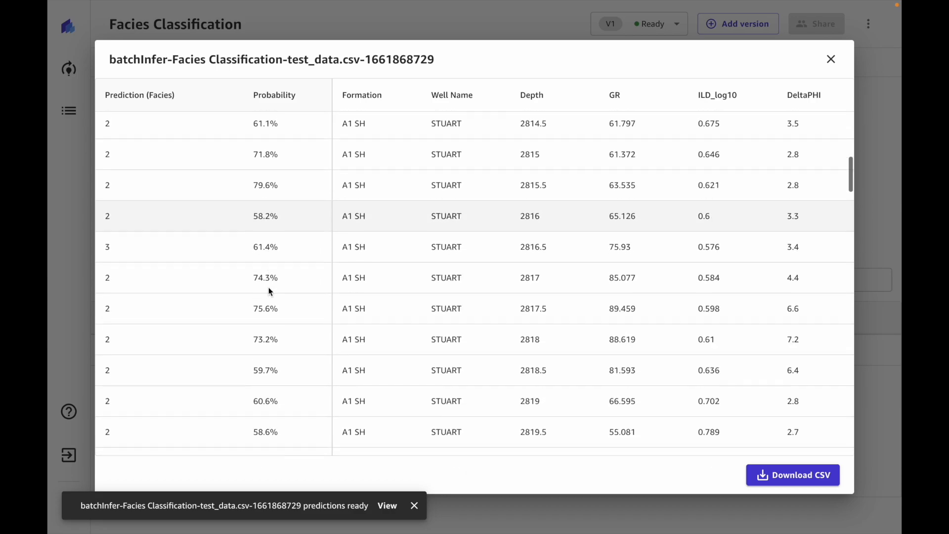
scroll(268, 290, up, 15)
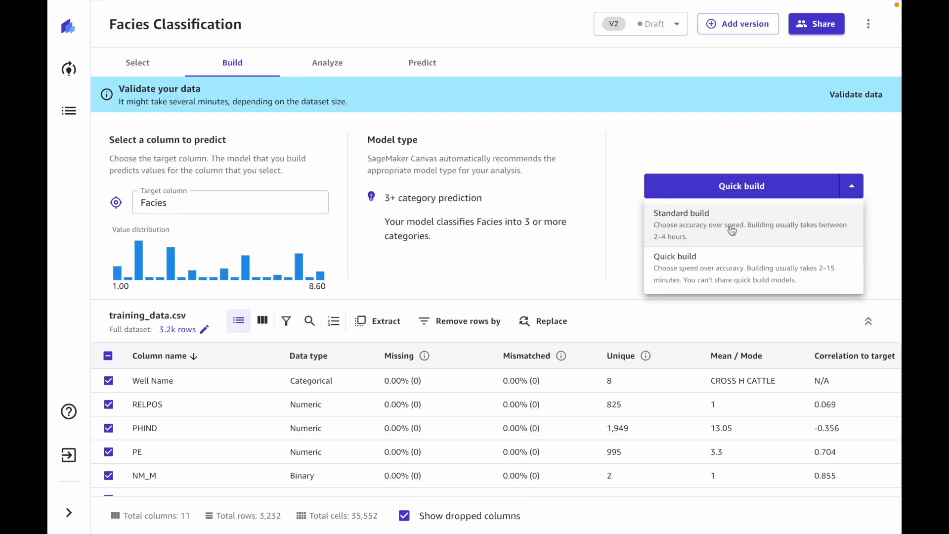
Step: Run a standard build of model version V2 without validating the data
click(745, 223)
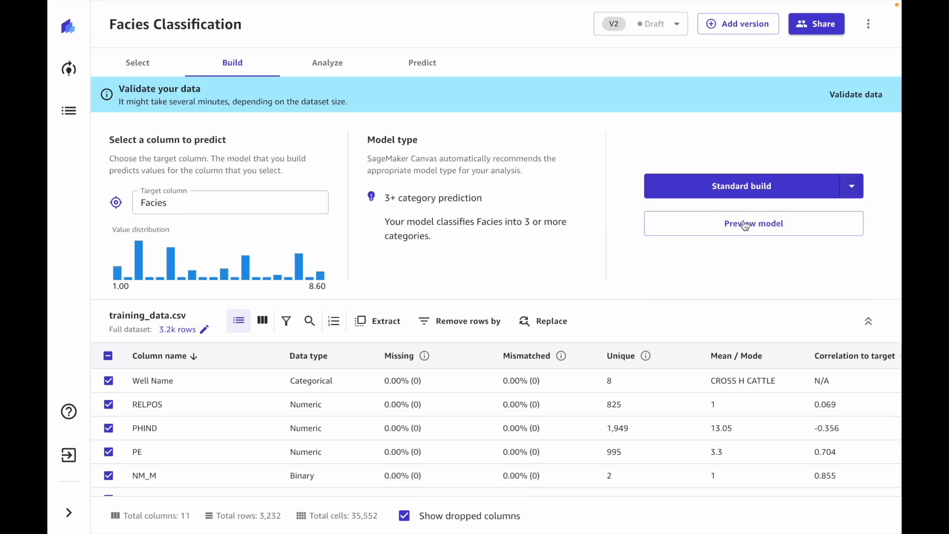
click(757, 190)
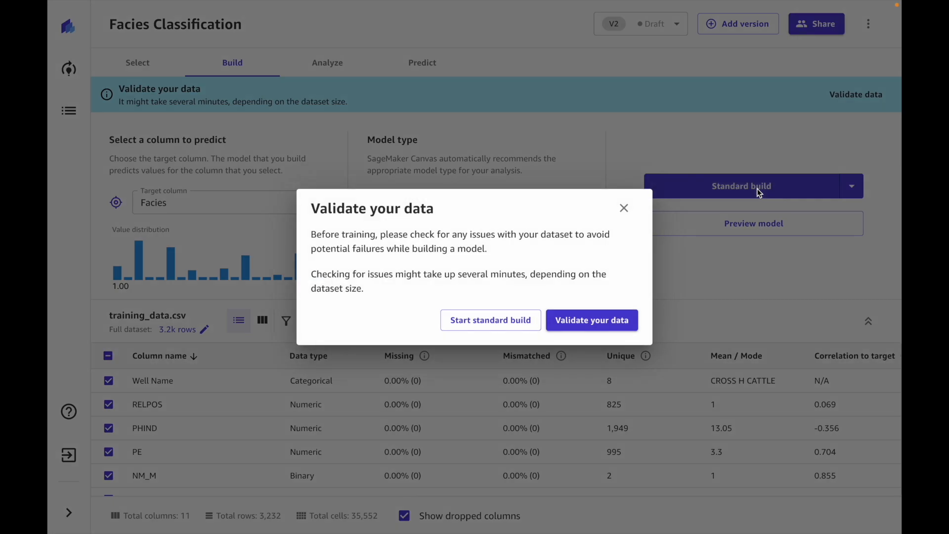
click(496, 319)
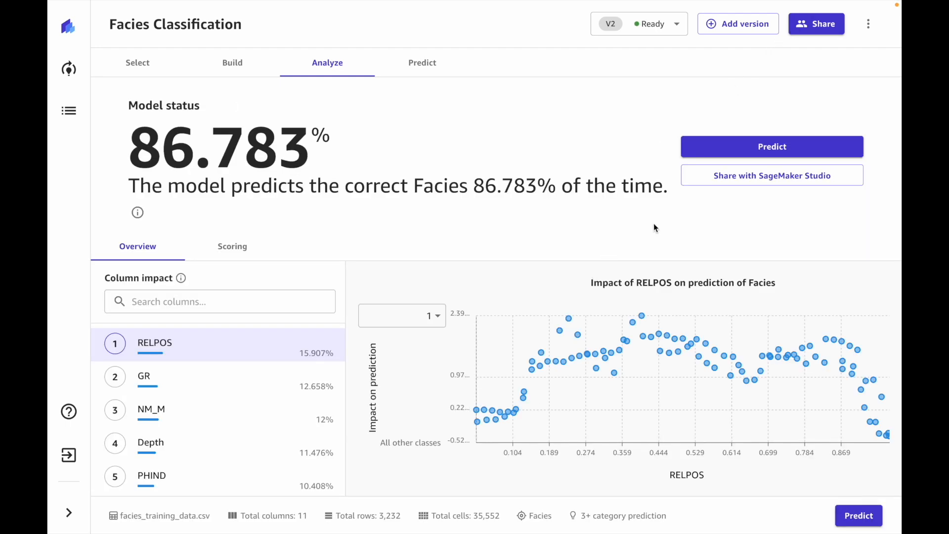
Step: Create a SageMaker Studio share link for version V2 with the note "Please take a look", and copy the link
click(777, 179)
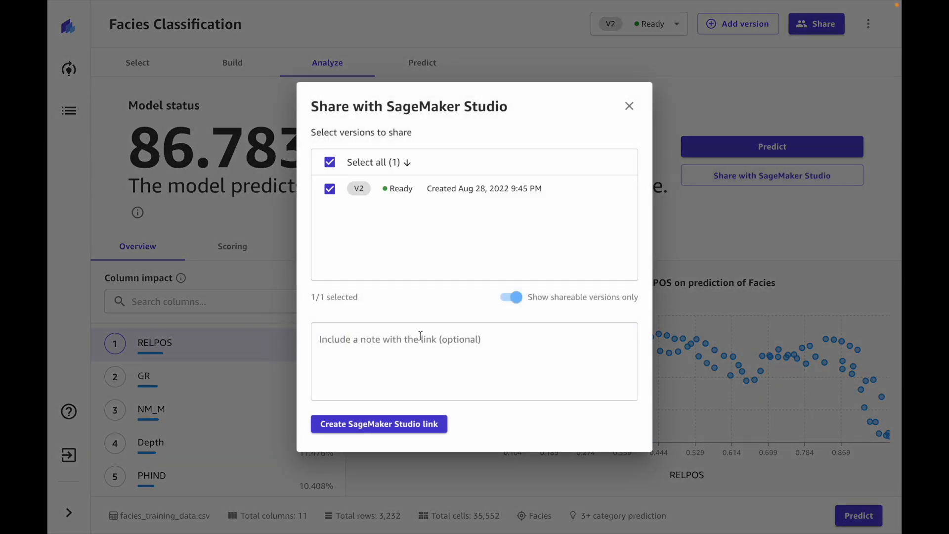
click(400, 358)
text(Please take a look)
click(368, 423)
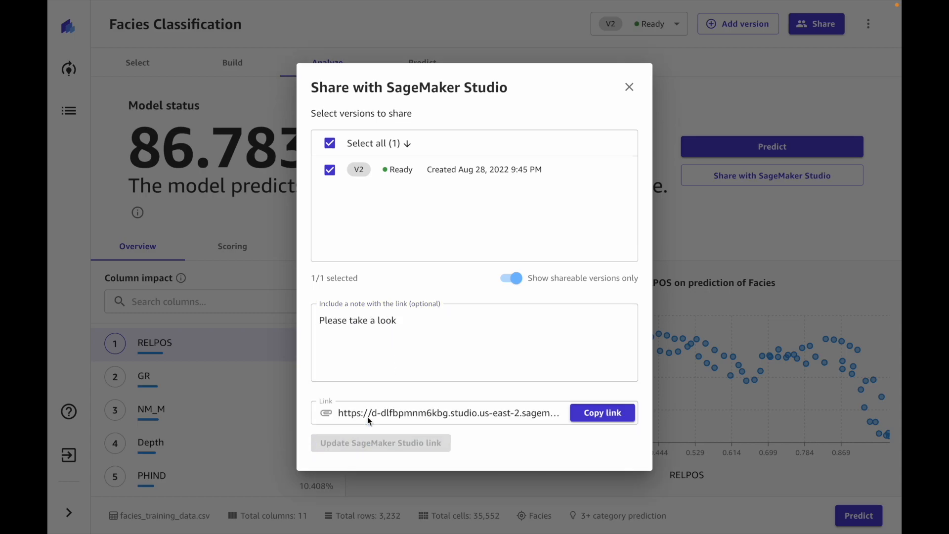
click(597, 415)
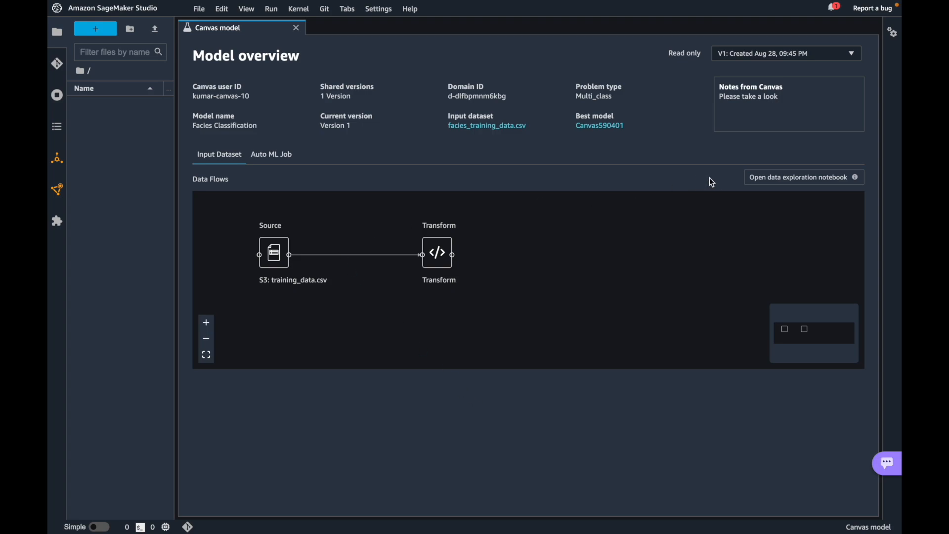
Step: In SageMaker Studio, open the shared model's data exploration notebook and read through its report
click(769, 181)
scroll(759, 274, down, 4)
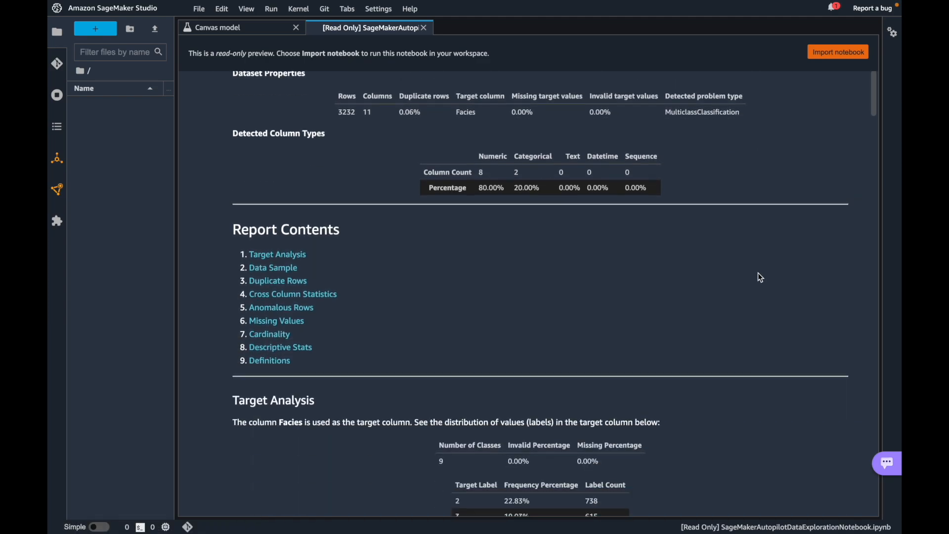
scroll(758, 272, down, 20)
scroll(758, 272, down, 5)
Step: View the shared model's Auto ML job candidates and read through the candidate generation notebook
click(250, 28)
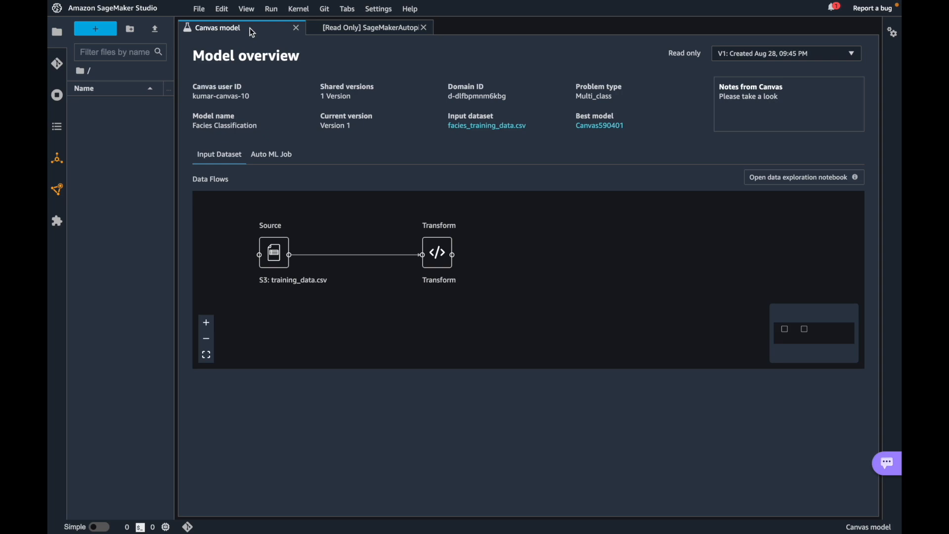
click(279, 159)
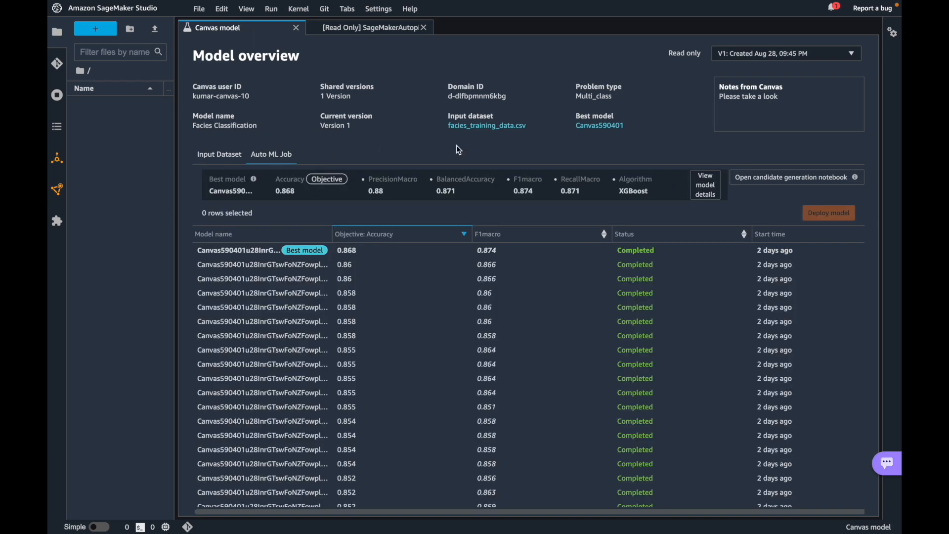
click(758, 181)
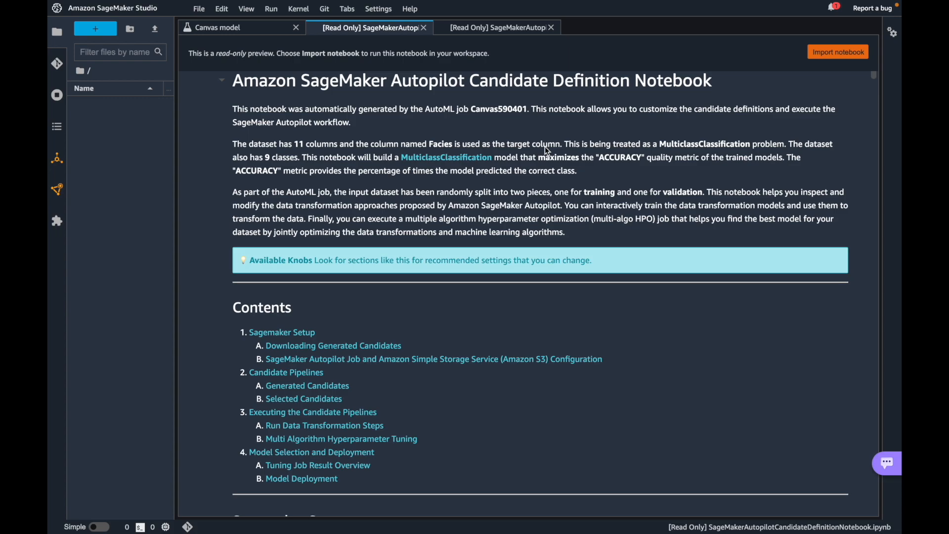
scroll(515, 366, down, 6)
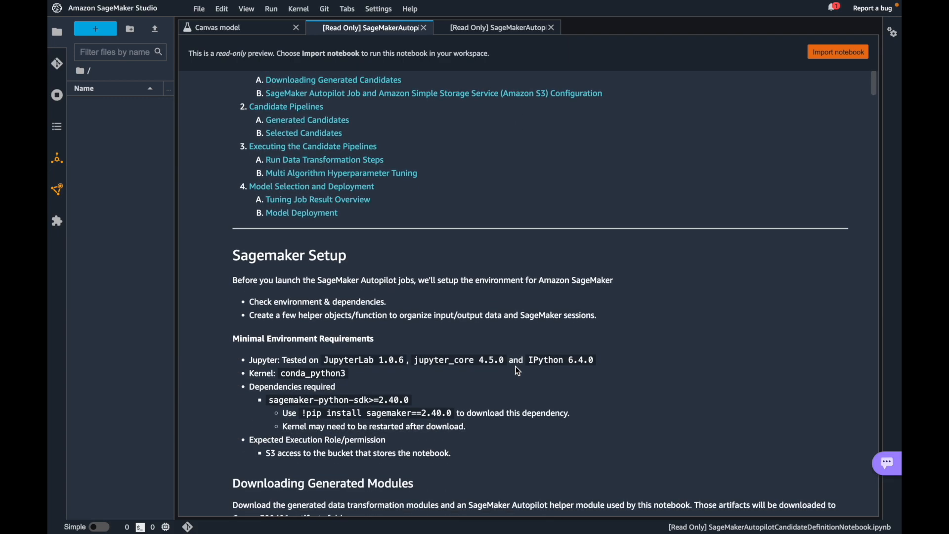
scroll(518, 370, down, 4)
scroll(517, 371, up, 10)
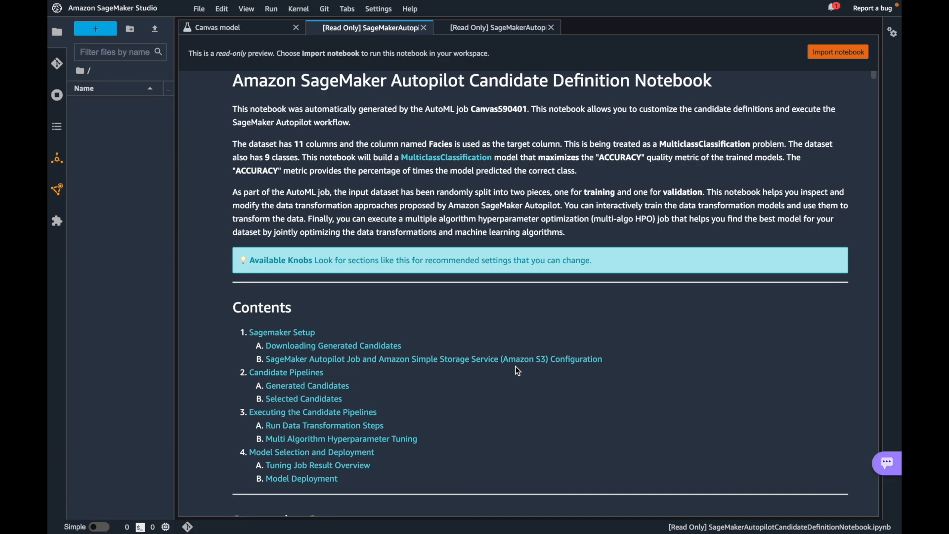
Step: Open the details of the best model, Canvas590401, and review its feature importance and performance metrics
click(263, 28)
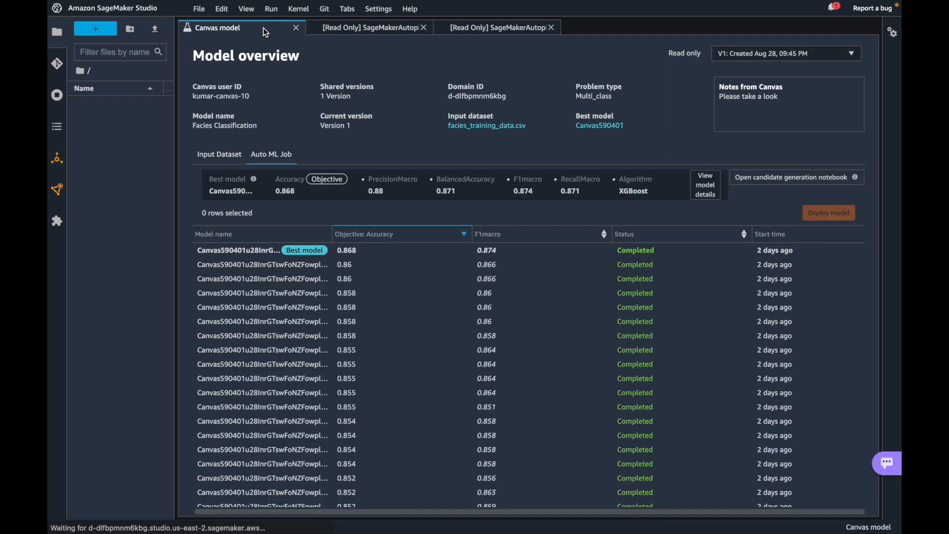
click(591, 127)
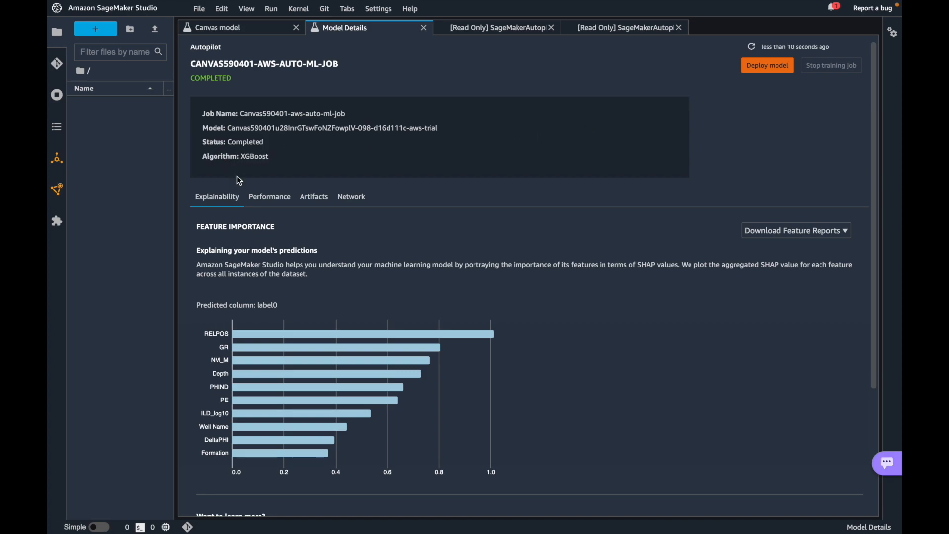
click(275, 203)
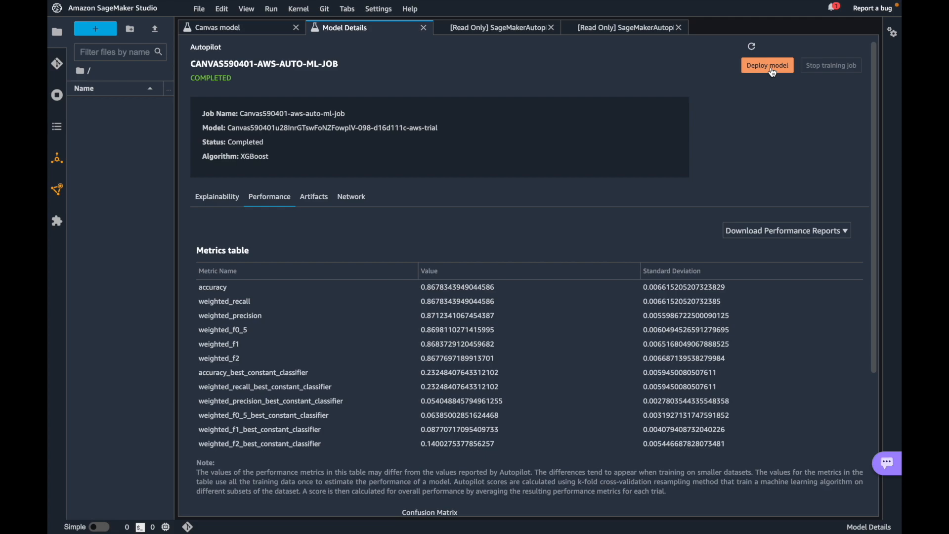
mouse_move(611, 5)
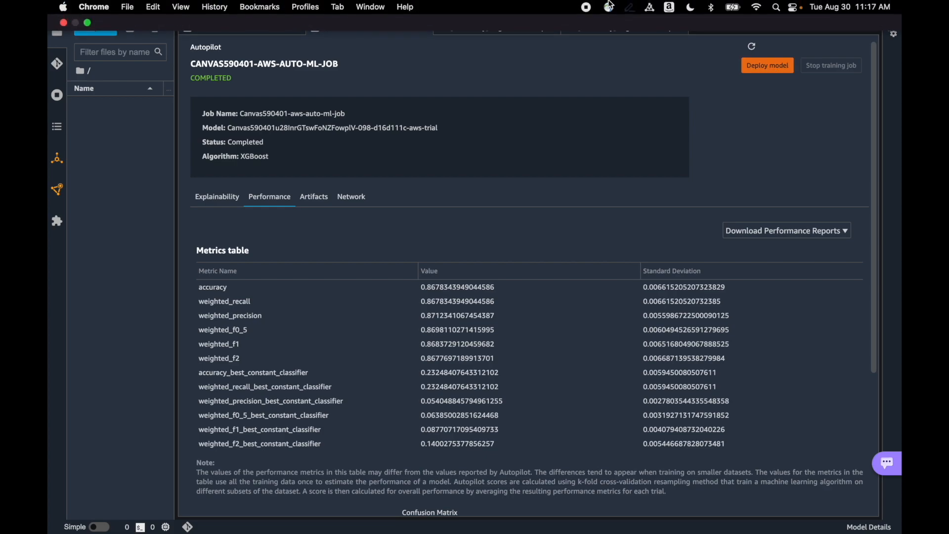